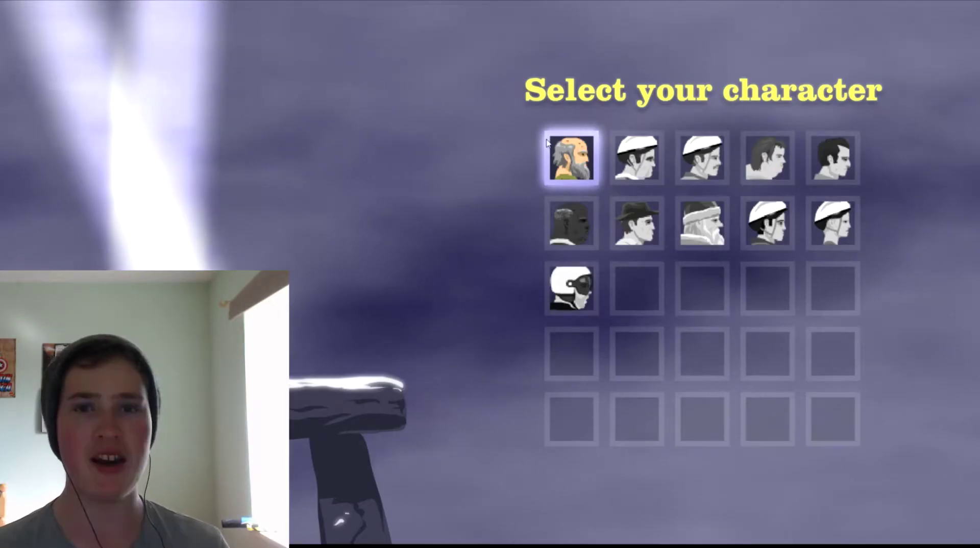
Pick the wheelchair old man and launch him to the finish flag in 11.23 seconds.
left_click(547, 143)
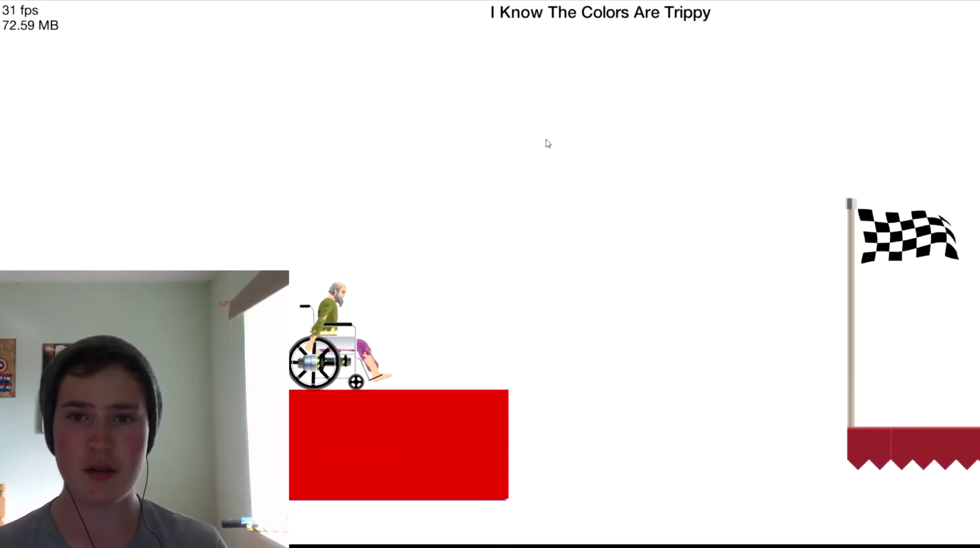
key("Up")
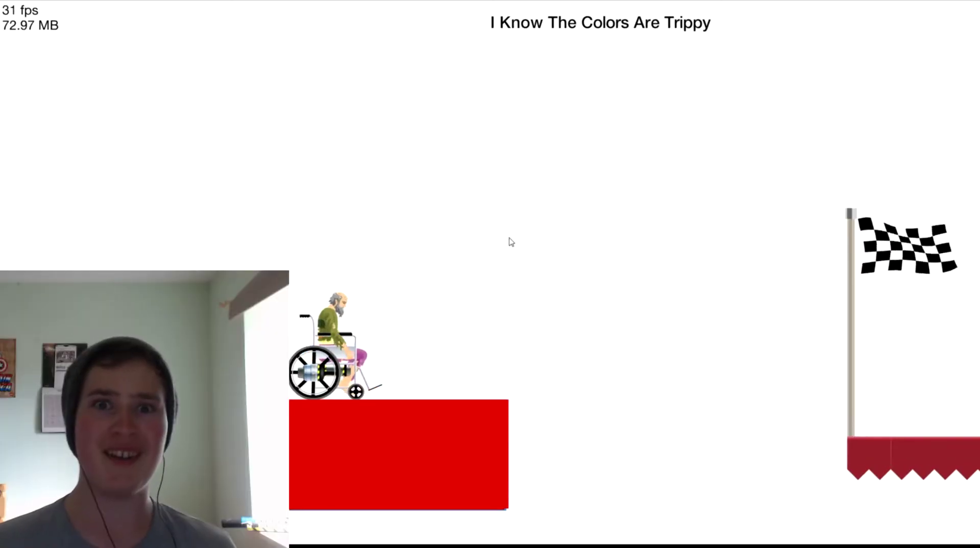
key("Up")
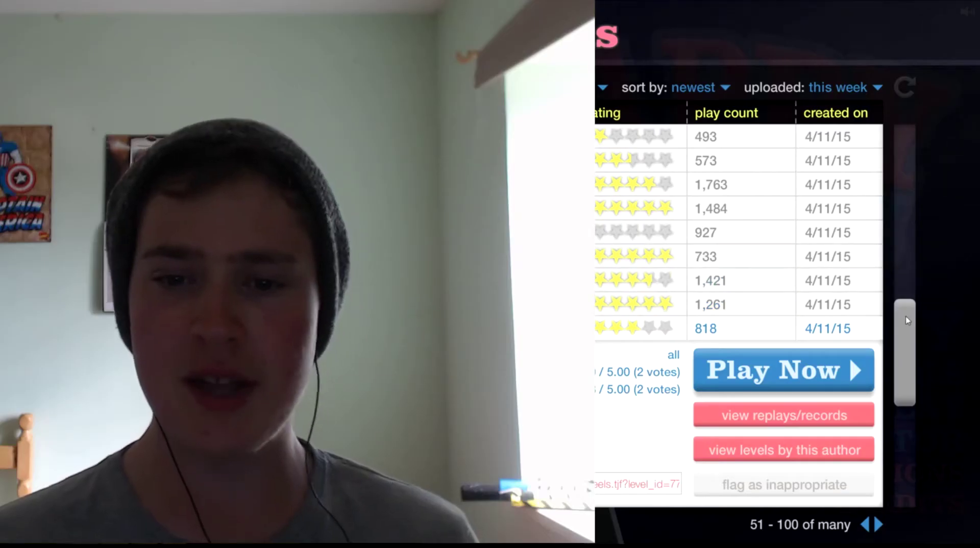
left_click_drag(906, 319, 909, 354)
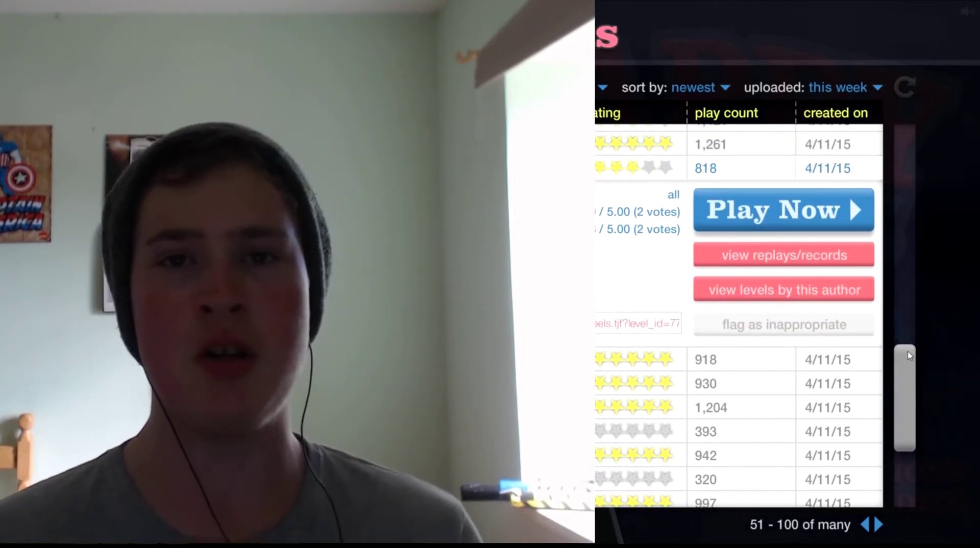
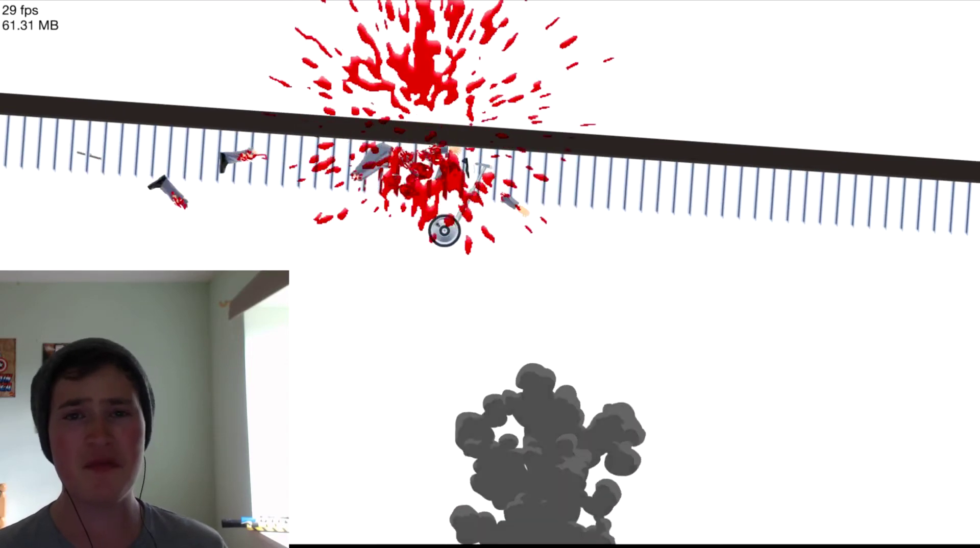
Restart the level after the spiked-ceiling crash, then bring up the pause menu again.
key("Escape")
left_click(483, 232)
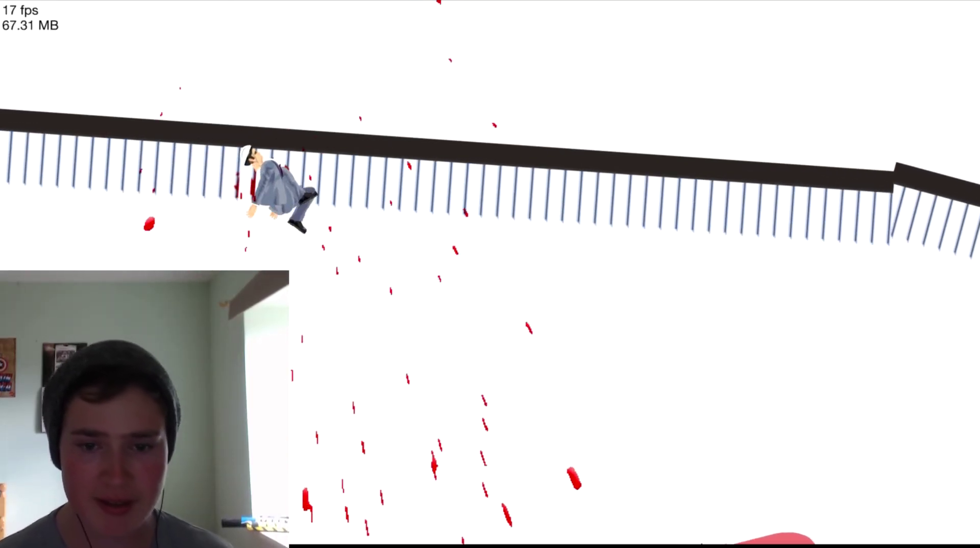
key("Escape")
Restart and ride briefly, then load a new user-submitted level and ride off its ledge.
left_click(490, 226)
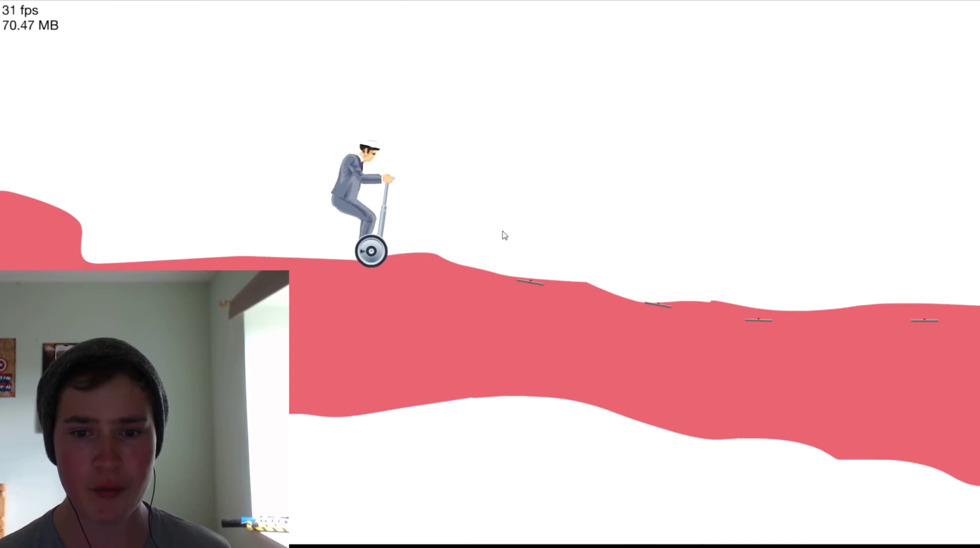
key("Right")
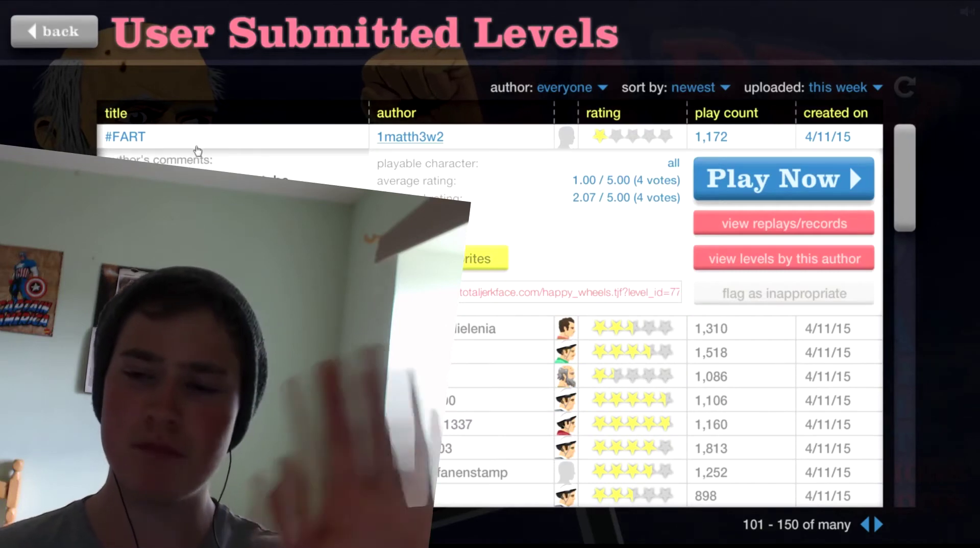
left_click(784, 179)
key("Up")
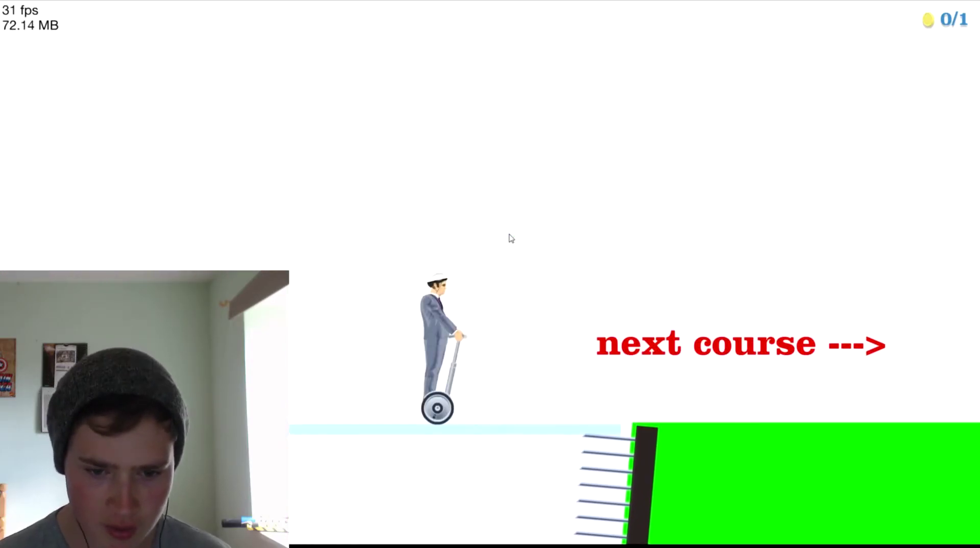